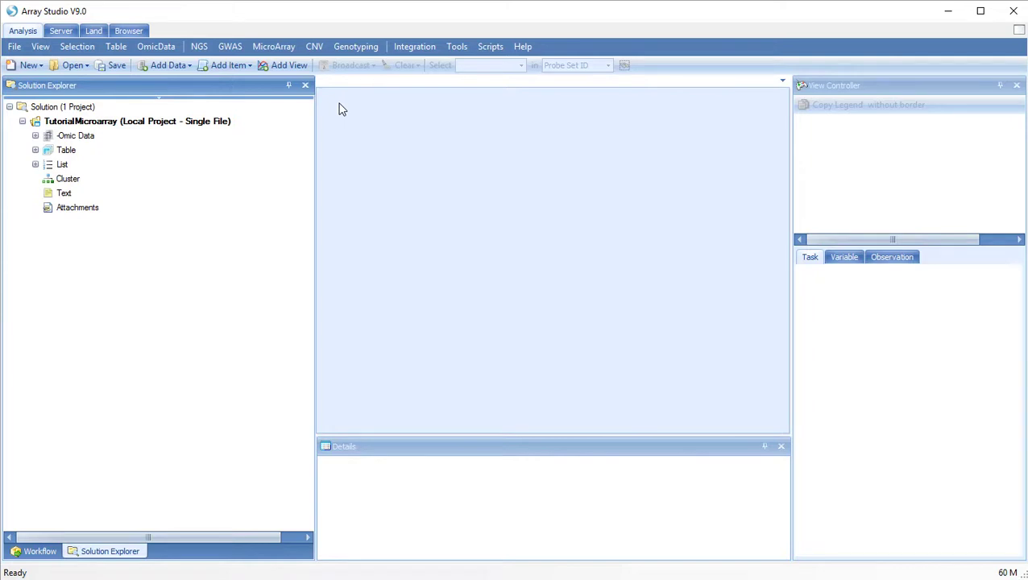
- Open the Hierarchical Clustering dialog from the MicroArray Pattern menu
left_click(274, 47)
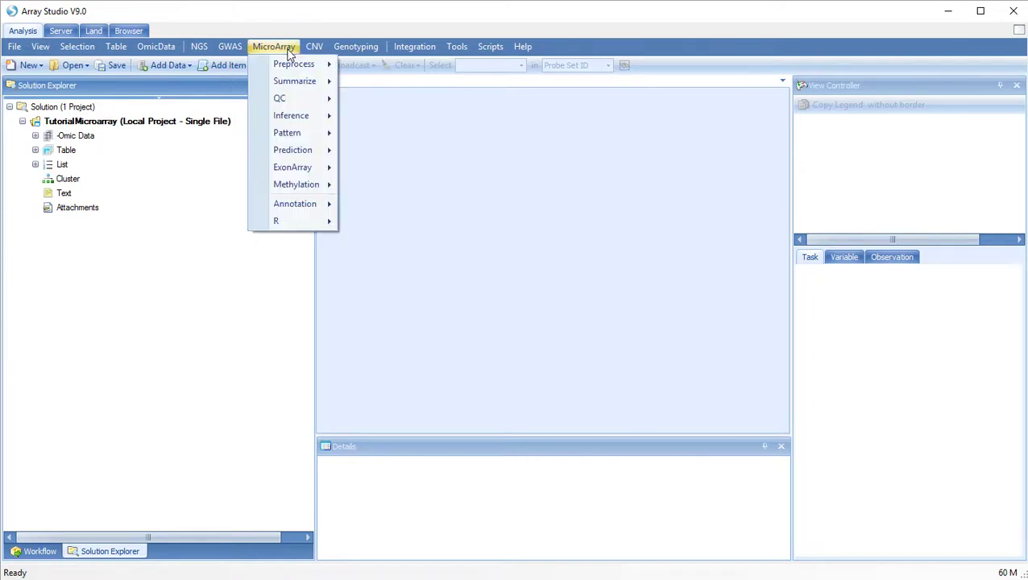
mouse_move(312, 138)
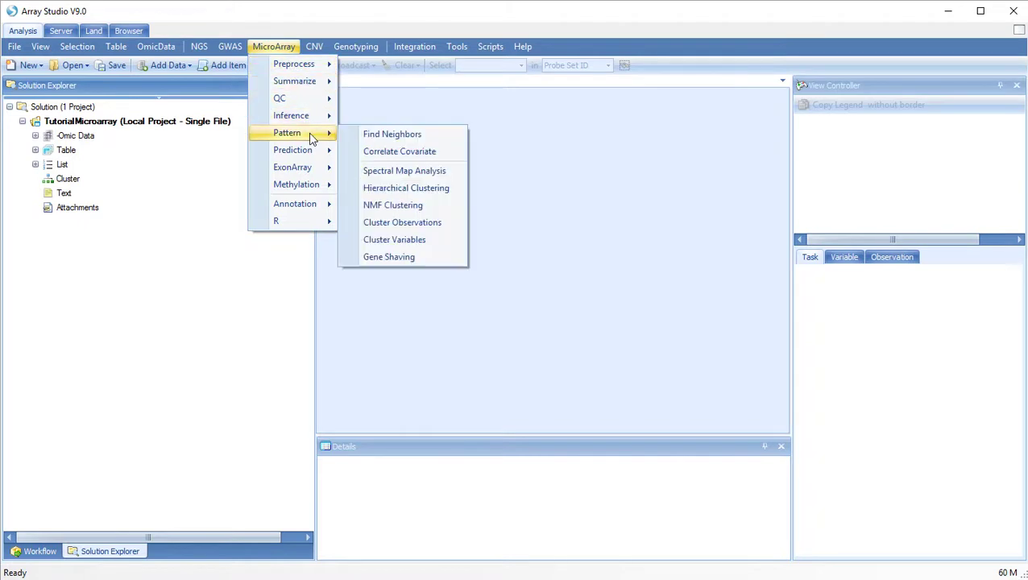
left_click(379, 189)
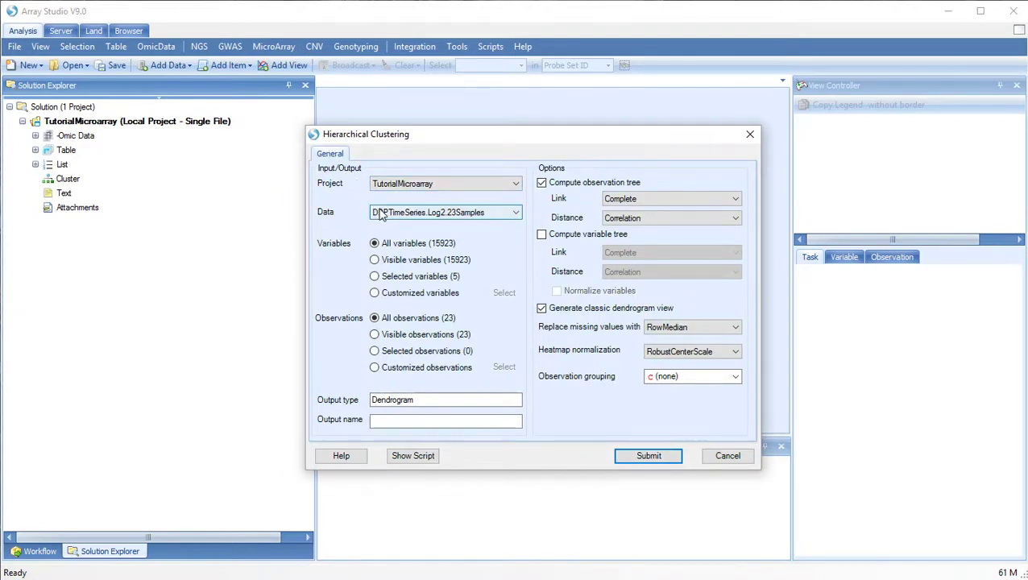
- Restrict clustering to customized variables using the Sig1191 significant probe set list
left_click(375, 295)
left_click(504, 298)
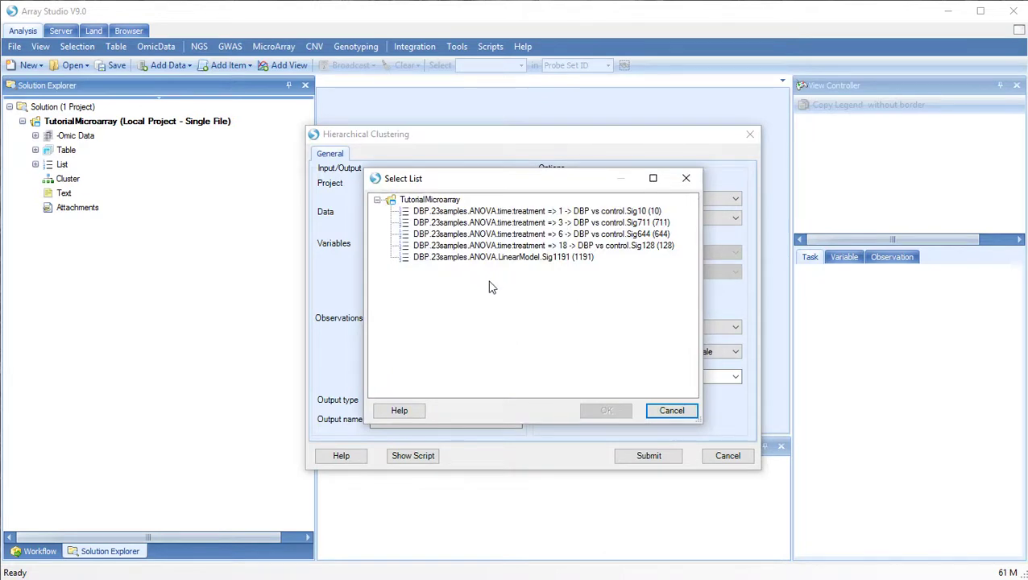
left_click(478, 260)
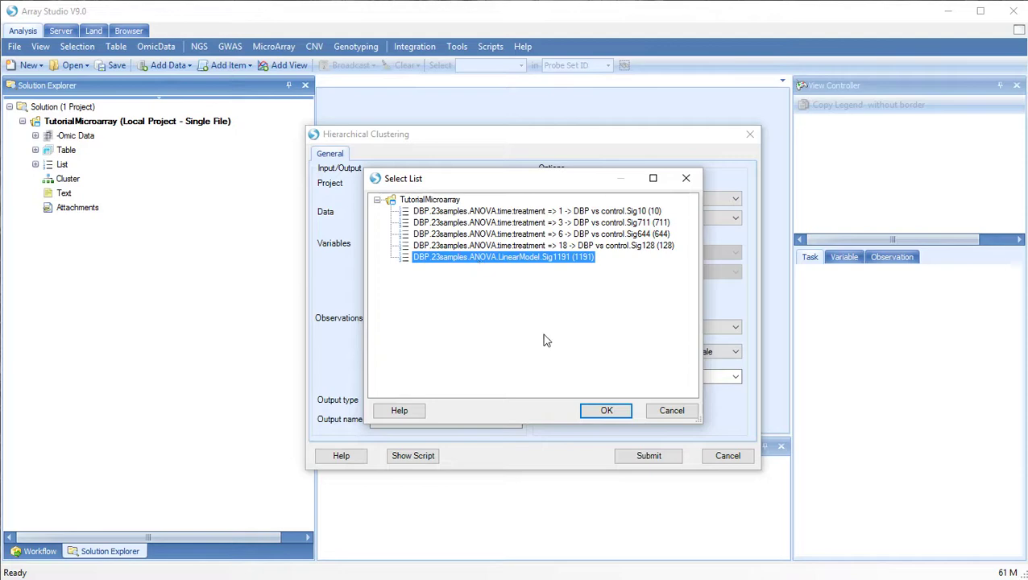
left_click(595, 411)
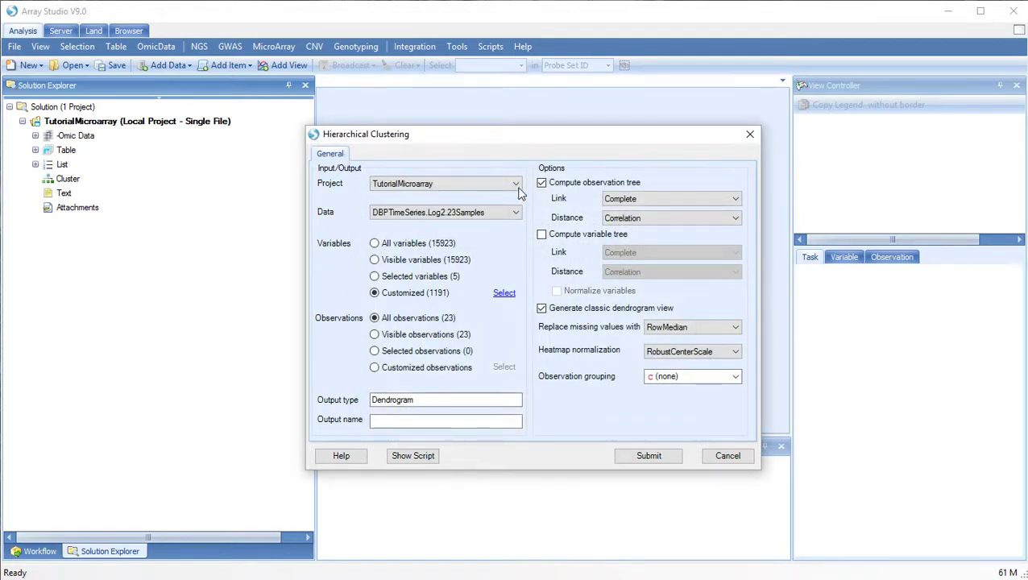
- Enable the variable tree, name the output DBP.Log2.23Samples.HC, and submit the clustering
left_click(543, 235)
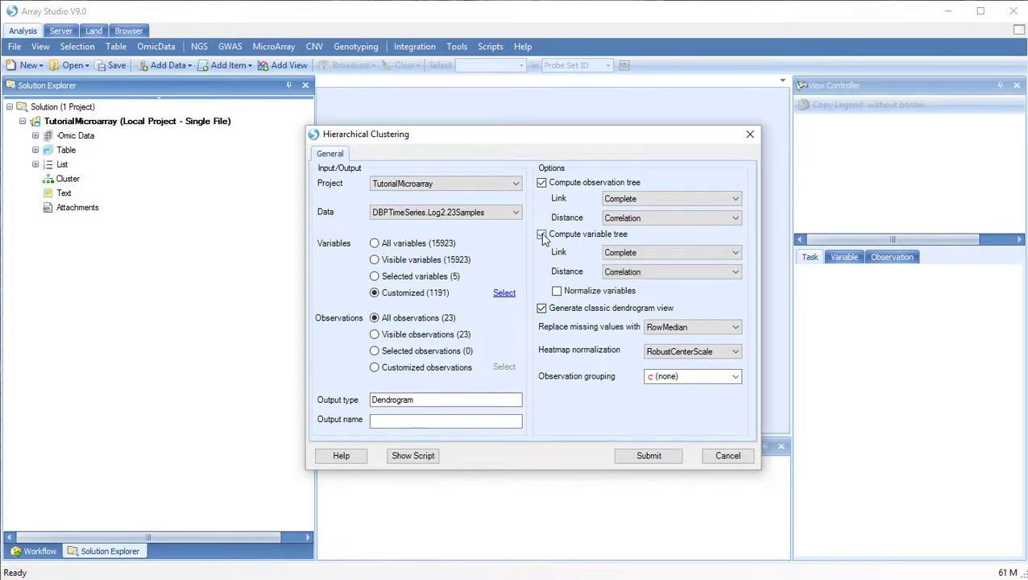
left_click(403, 419)
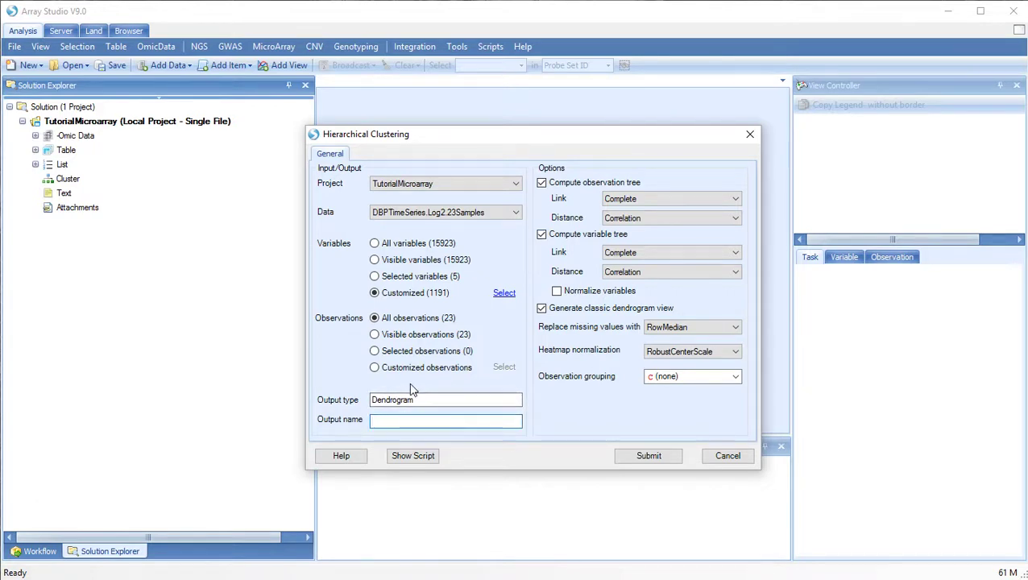
type("DBP.Log2.23Samples.HC")
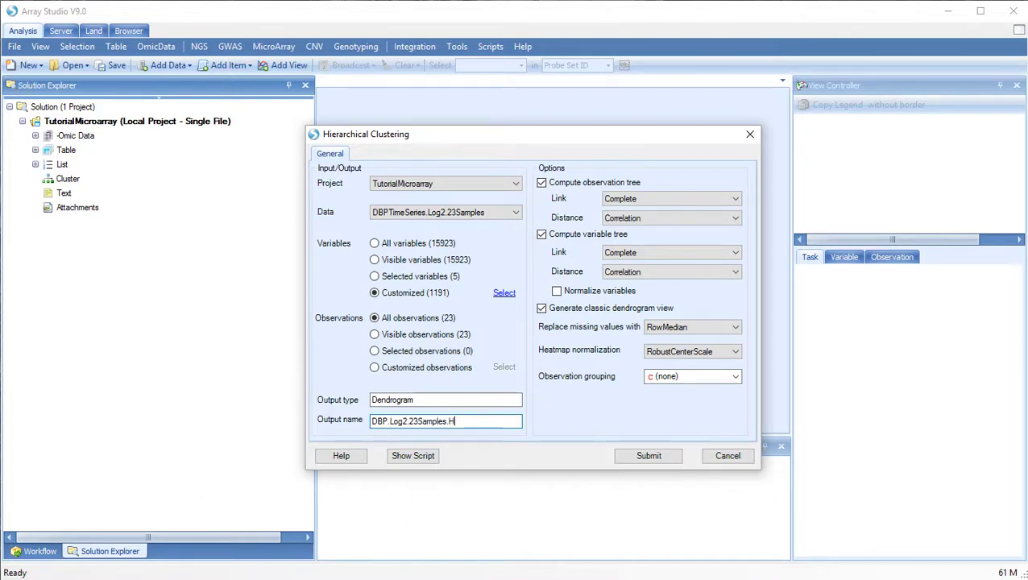
left_click(649, 456)
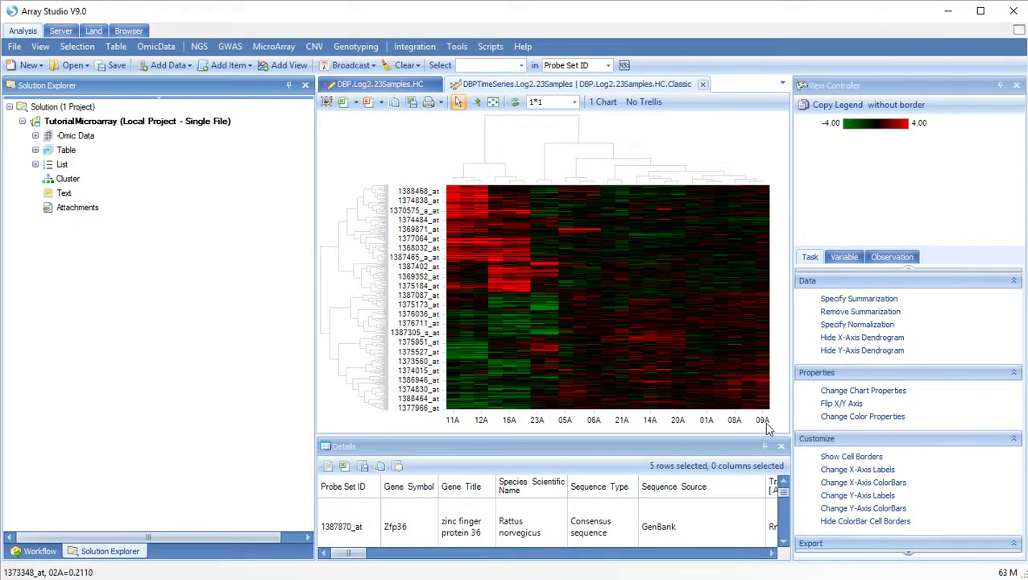
- Add time and treatment as X-axis colour bars on the clustered heatmap
left_click(833, 483)
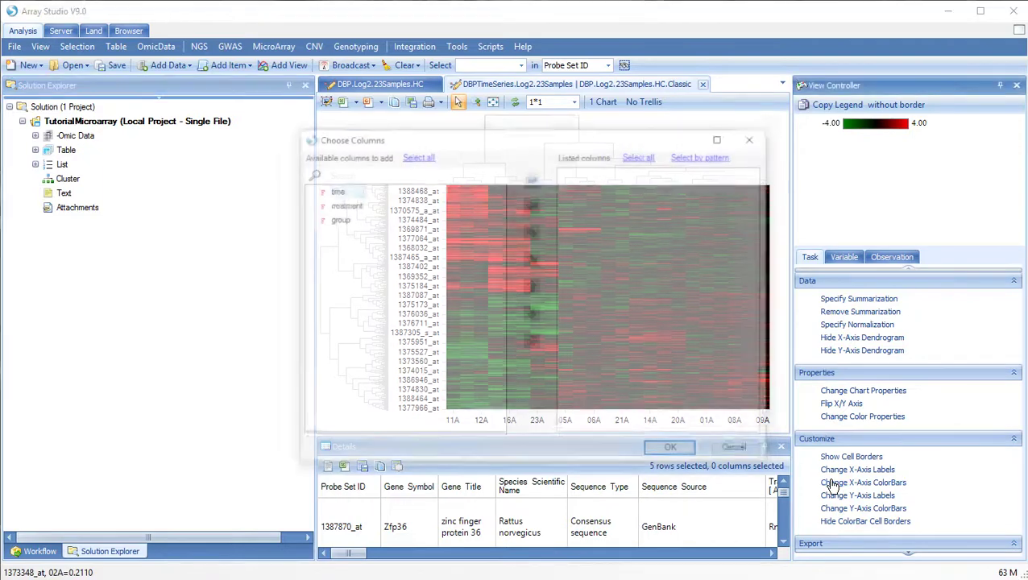
left_click(334, 193)
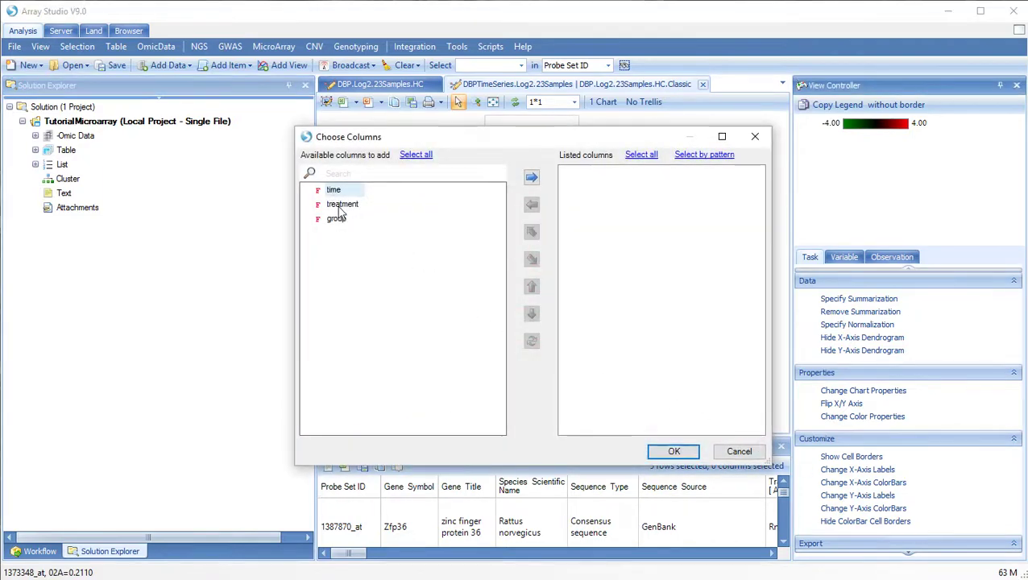
left_click(355, 204, "shift")
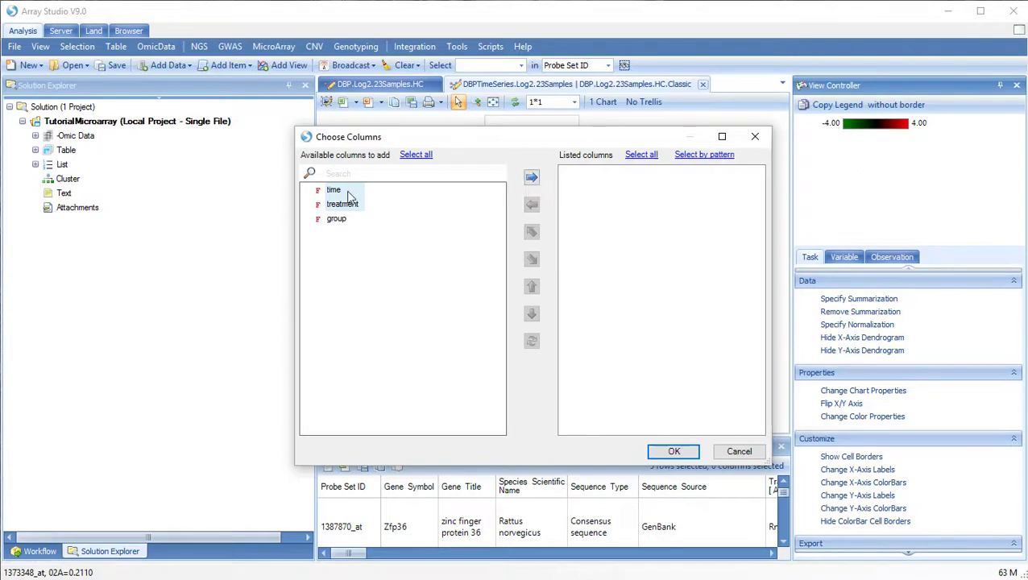
left_click(531, 179)
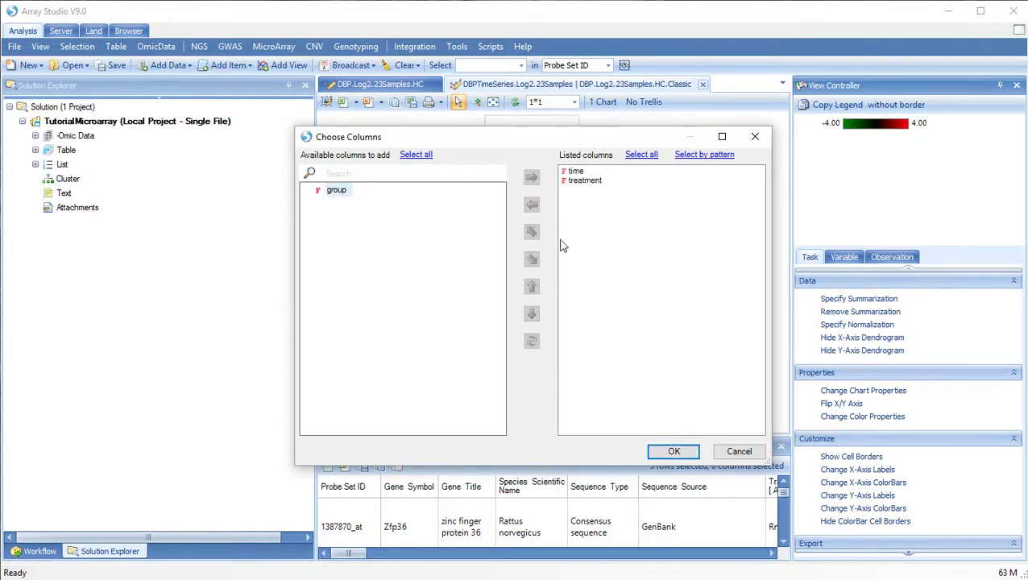
left_click(674, 451)
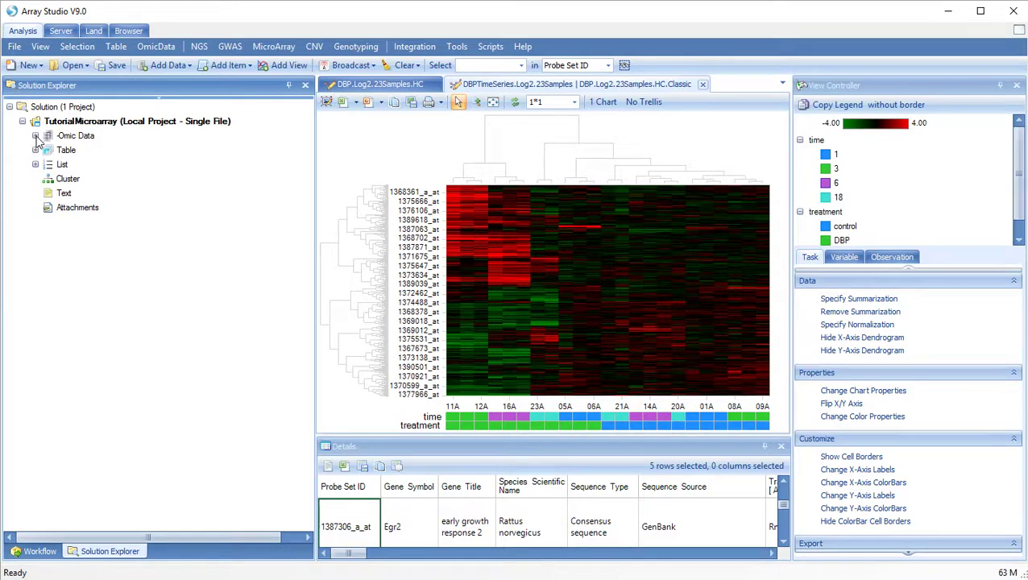
- Open the DBP.Log2.23Samples.HC view under DBPTimeSeries.Log2.23Samples in Omic Data
left_click(35, 136)
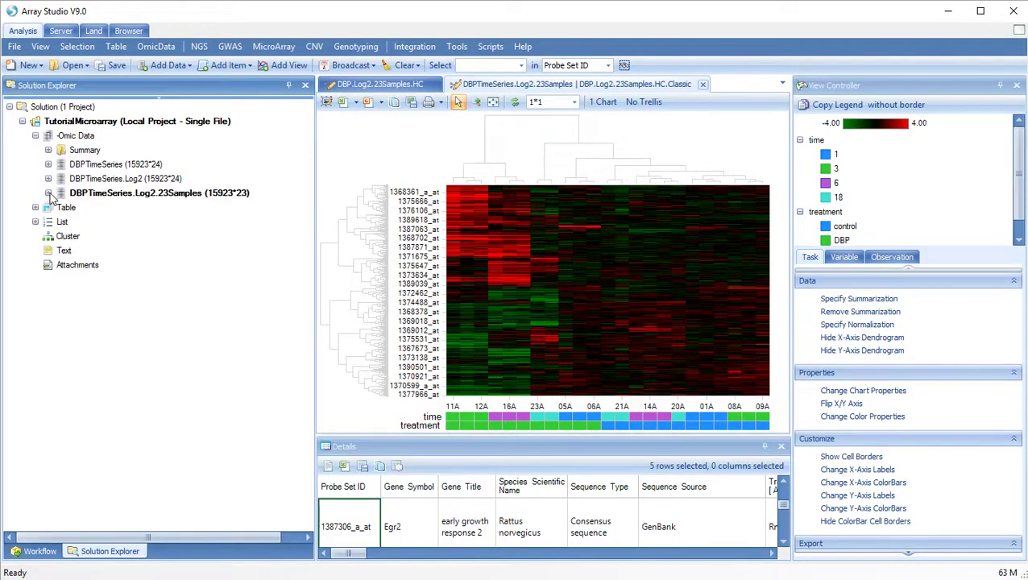
left_click(49, 193)
double_click(99, 237)
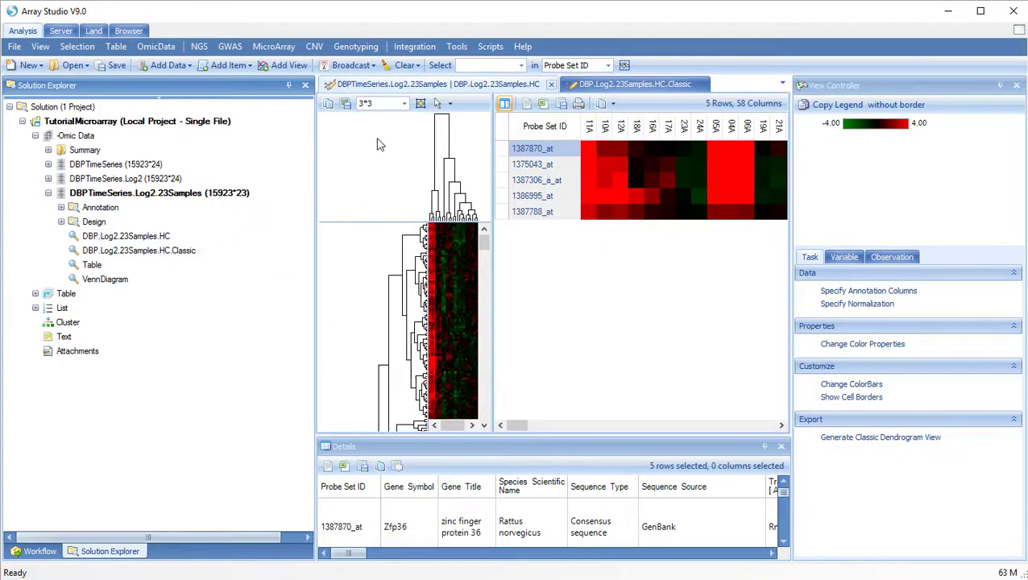
- Give this heatmap time and treatment colour bars
left_click(850, 385)
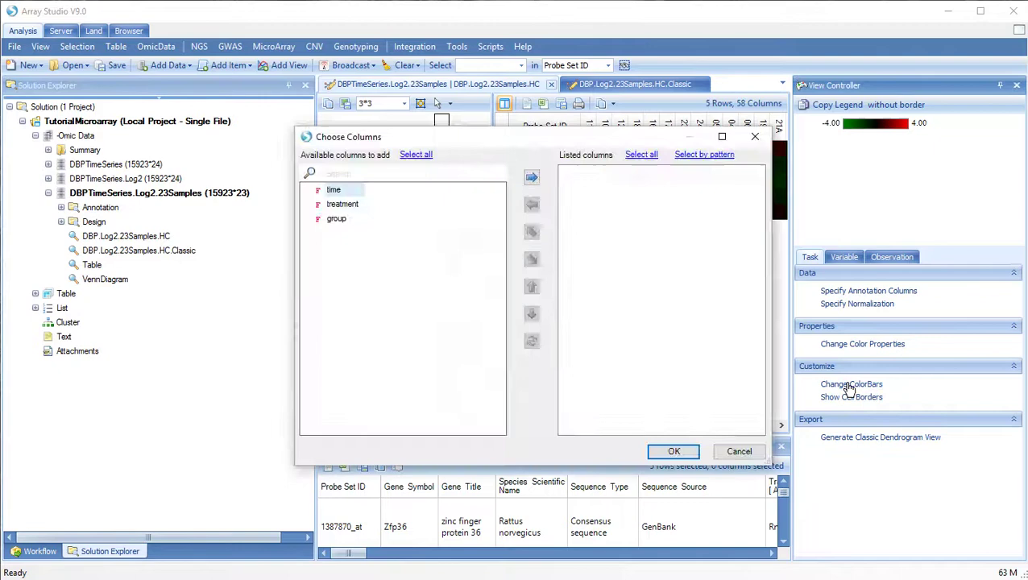
left_click(340, 205, "shift")
left_click(532, 177)
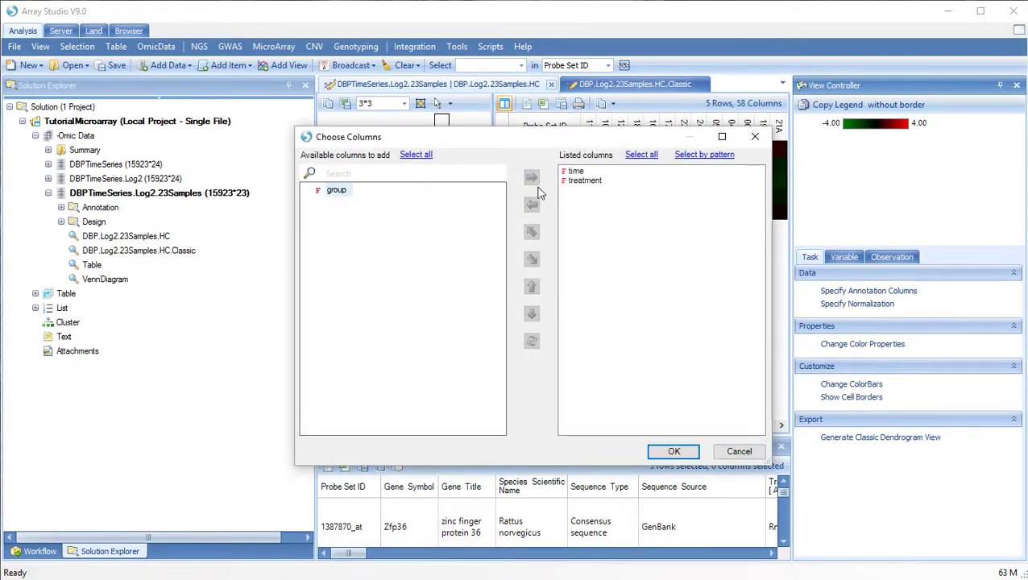
left_click(669, 451)
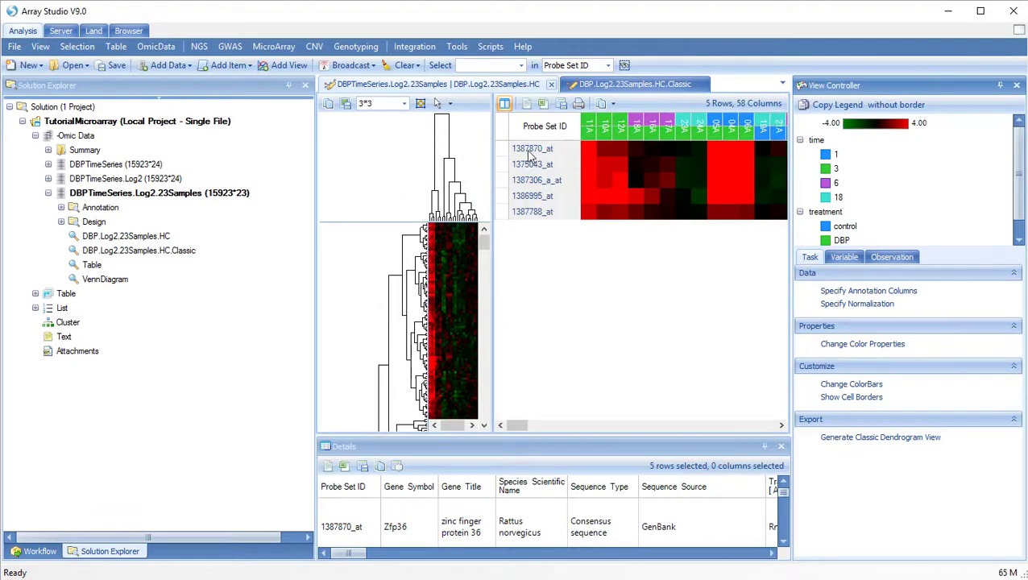
mouse_move(525, 422)
left_mouse_down()
mouse_move(566, 424)
mouse_move(514, 425)
left_mouse_up()
- Select the eight-probe subtree including Dusp1 and fit the dendrogram to the window
left_click(454, 187)
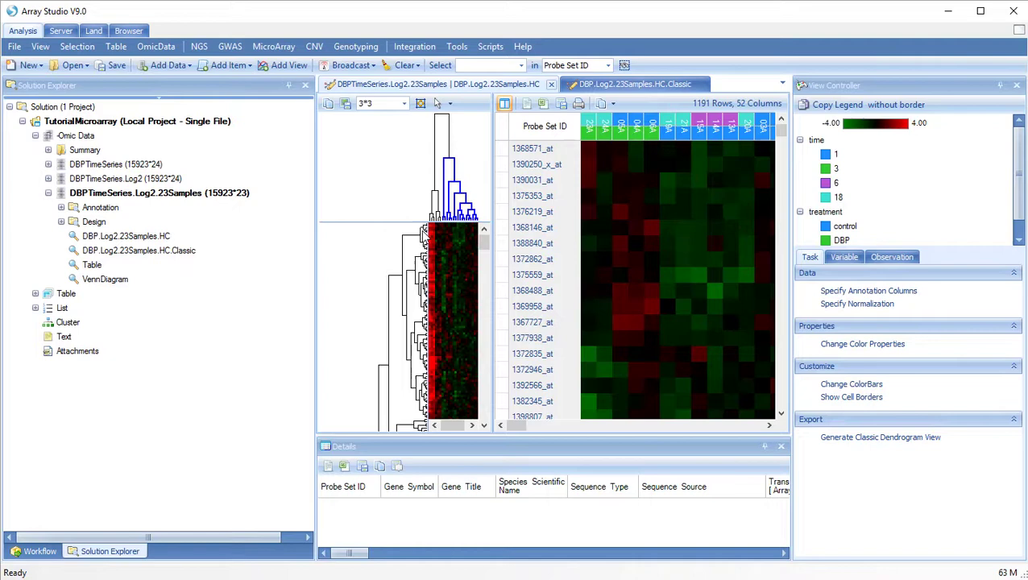
left_click(420, 235)
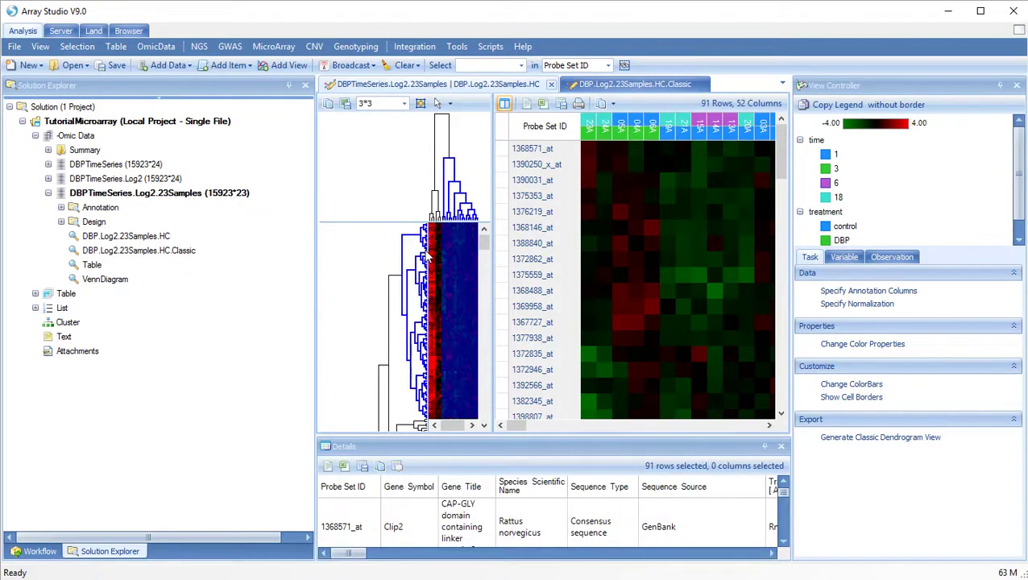
left_click(420, 250)
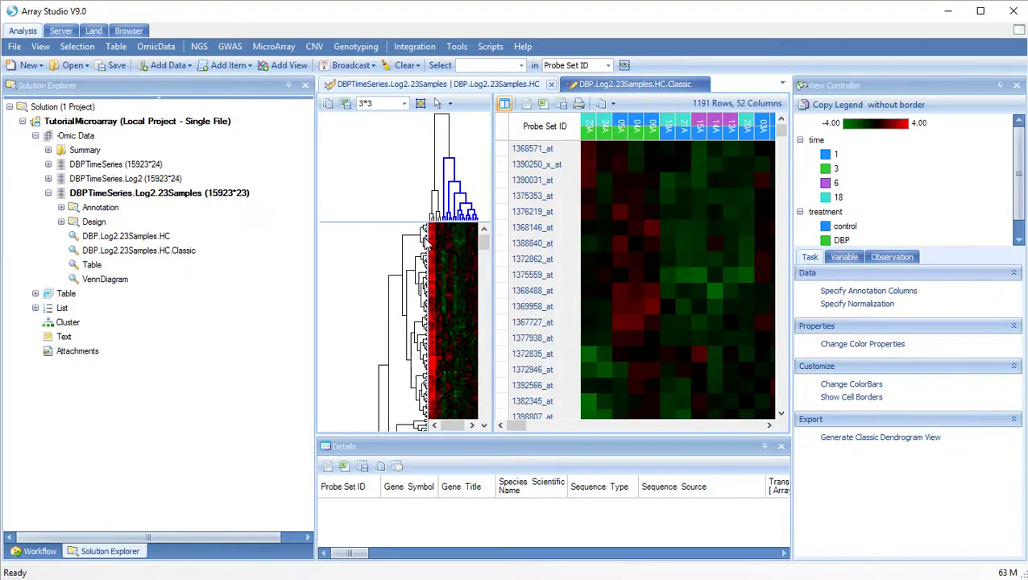
left_click(427, 244)
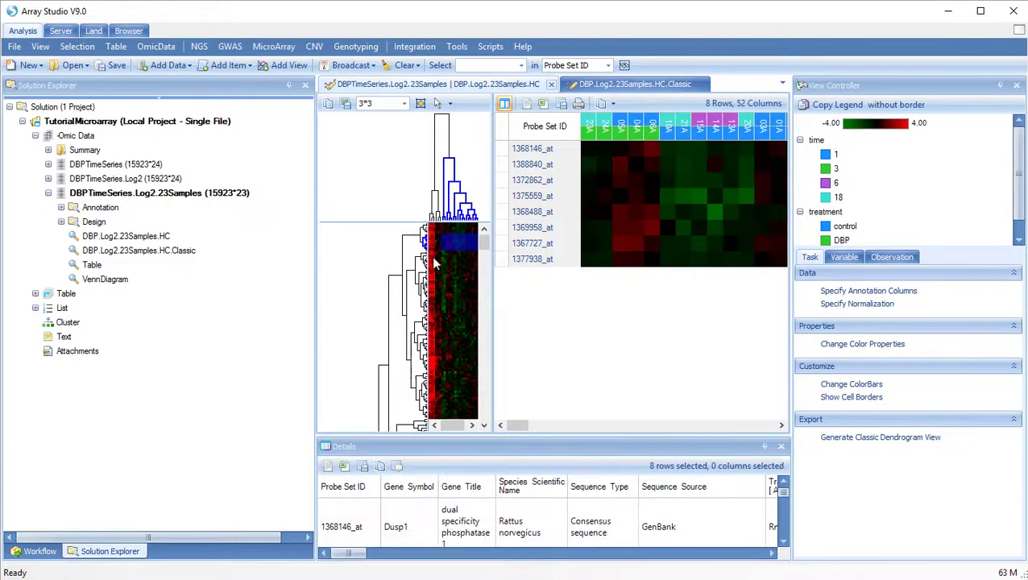
mouse_move(520, 426)
left_mouse_down()
mouse_move(548, 427)
mouse_move(501, 429)
left_mouse_up()
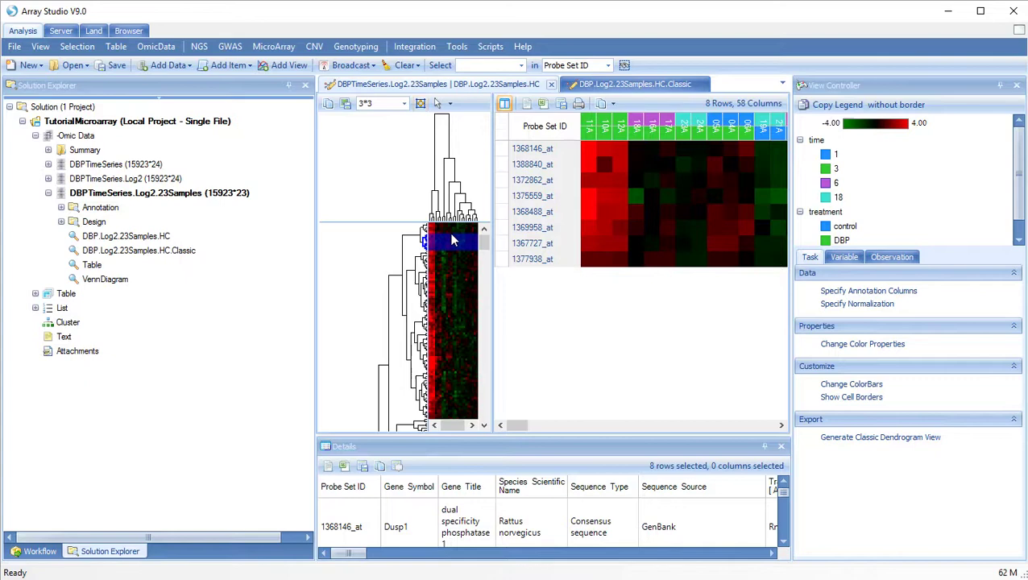
left_click(420, 103)
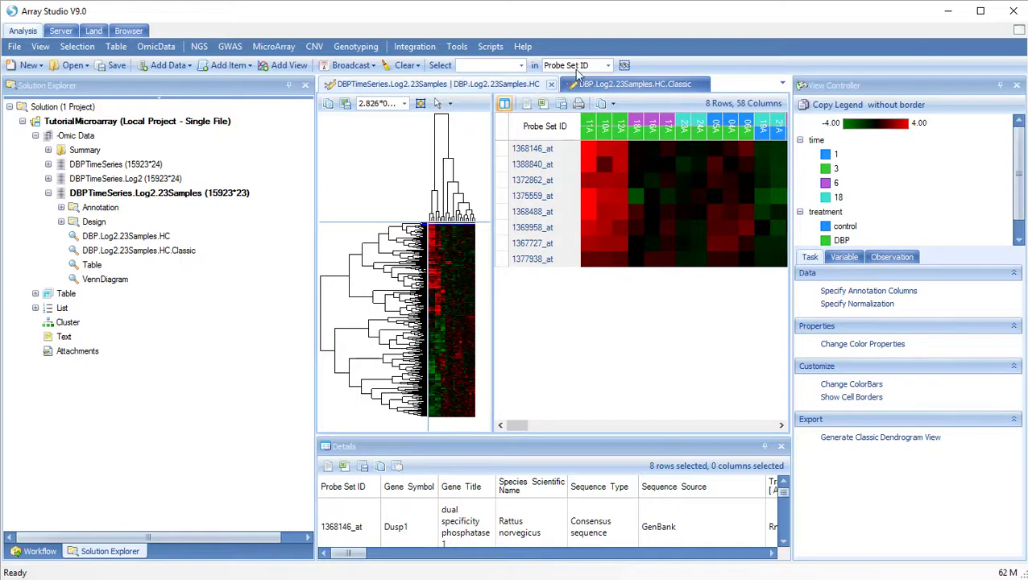
- Filter rows to probe sets whose Gene Symbol matches 'star'
left_click(499, 66)
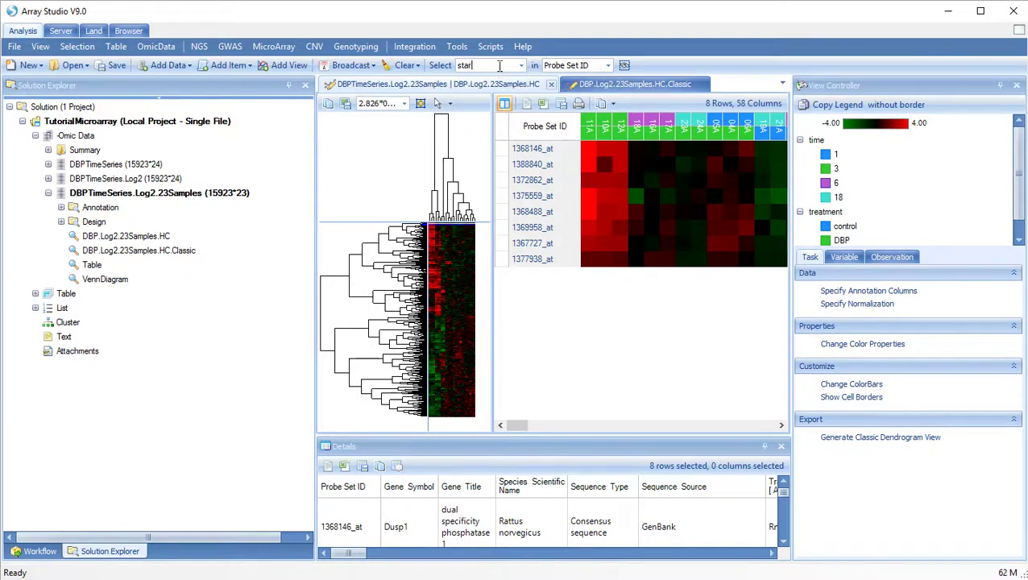
type("star")
left_click(607, 64)
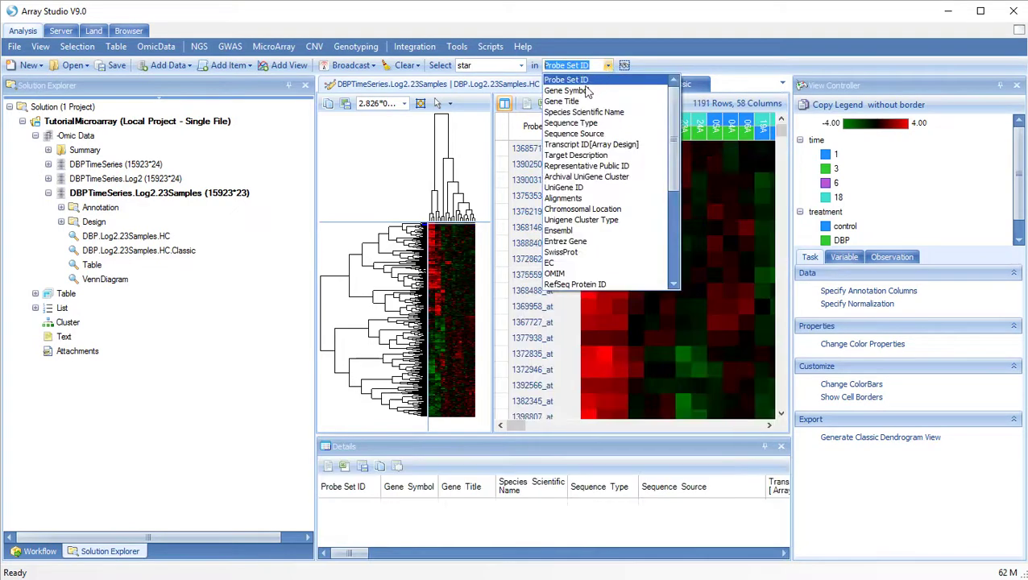
left_click(585, 92)
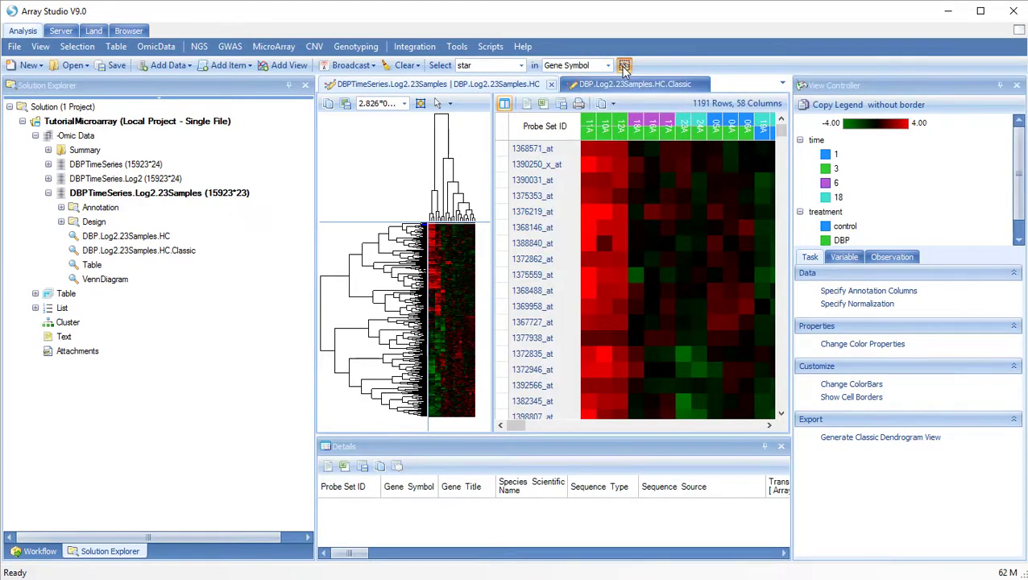
left_click(625, 67)
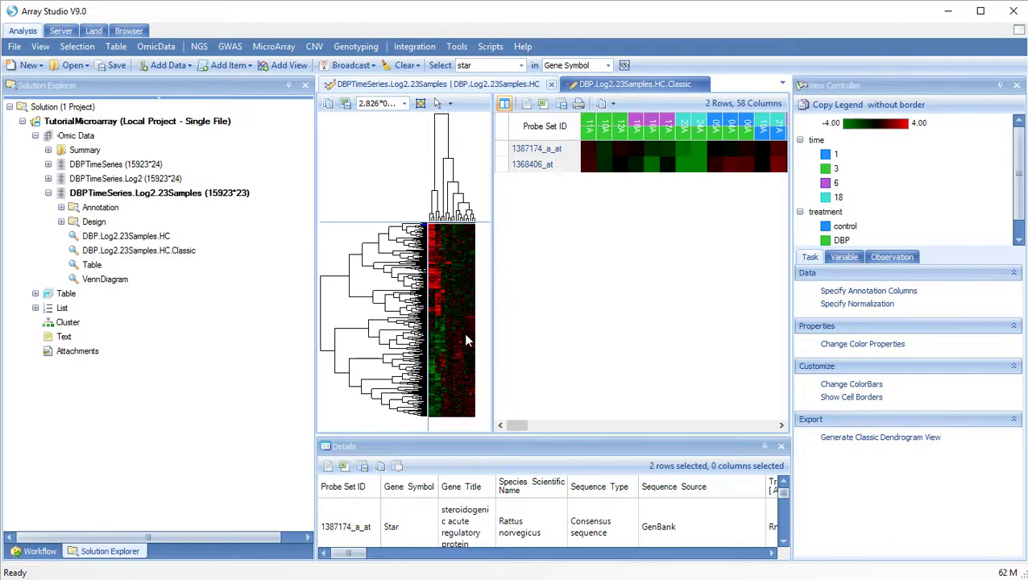
- Inspect probes 1387174_a_at and 1368406_at, then reselect the eight-probe dendrogram cluster
left_click(543, 152)
left_click(545, 166, "shift")
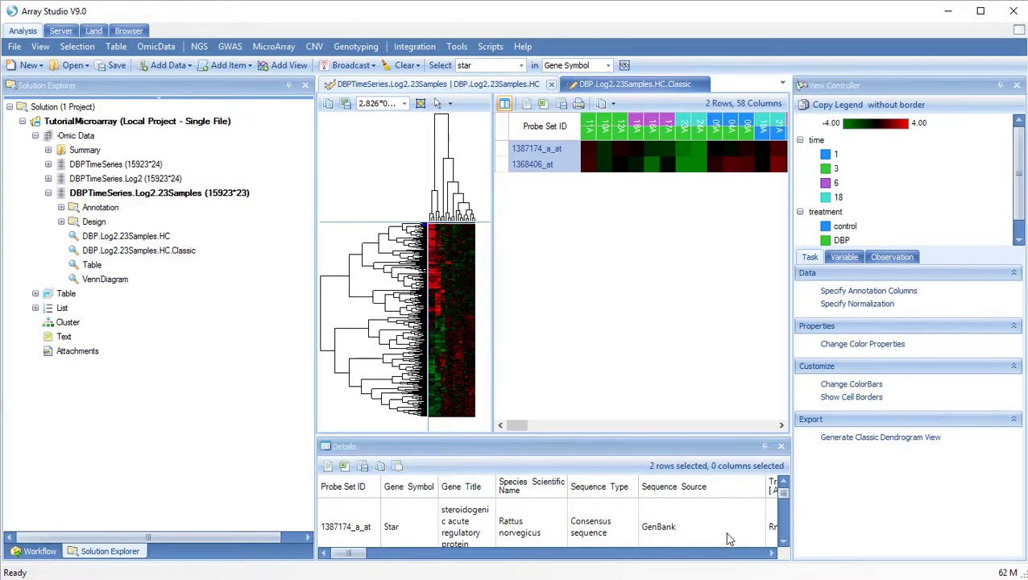
left_click(786, 550)
left_click(787, 550)
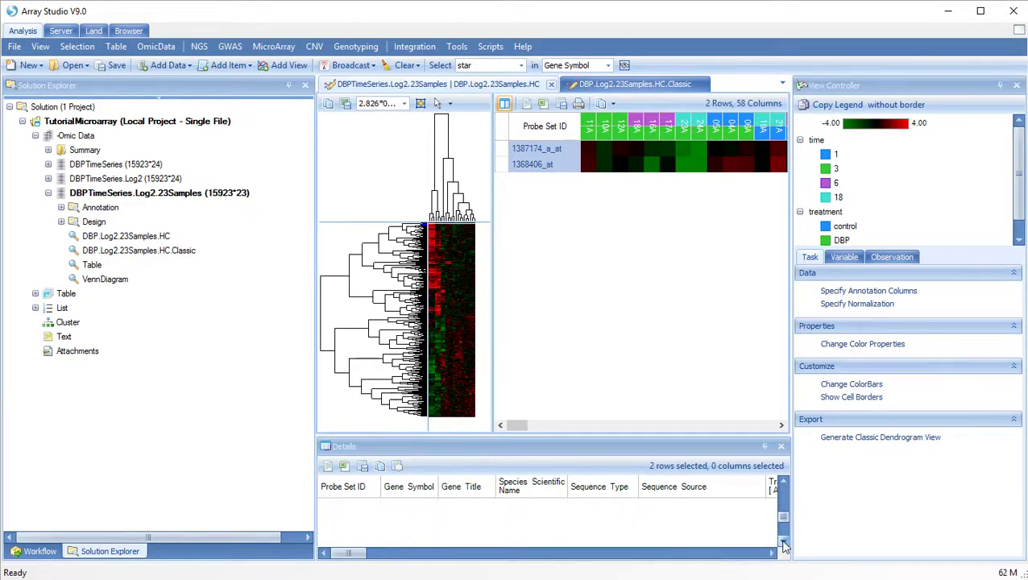
left_click(785, 483)
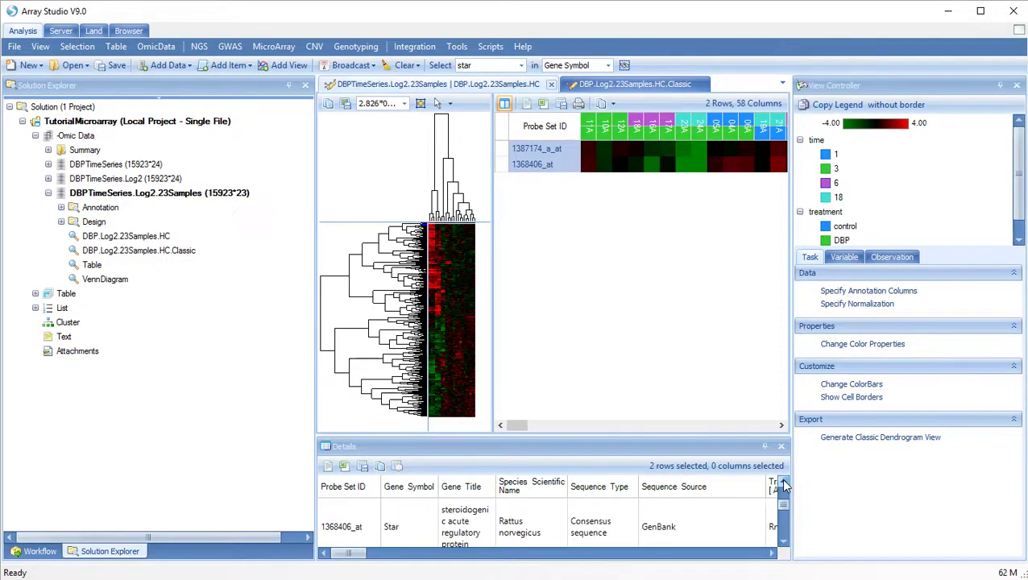
left_click(418, 203)
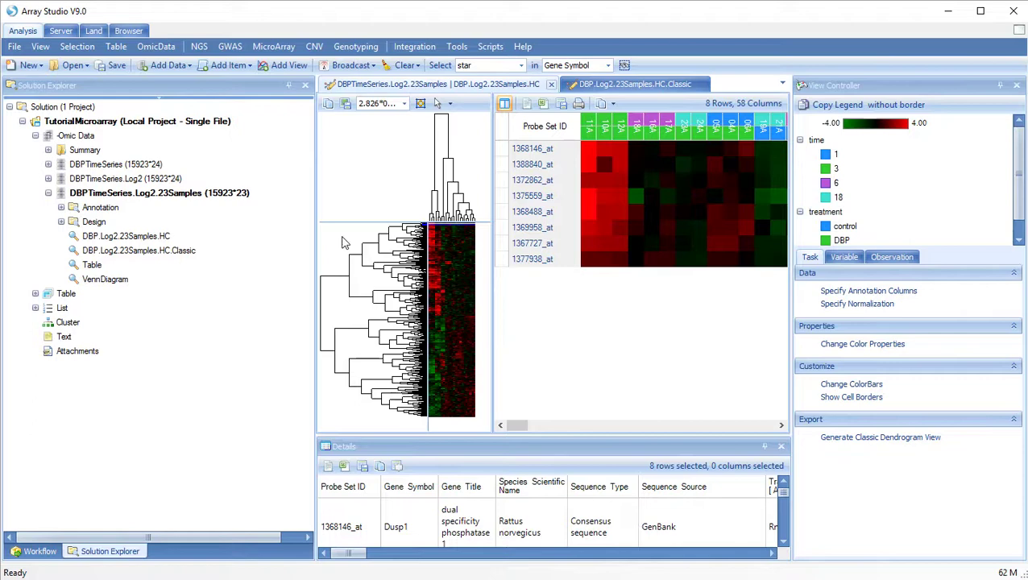
- Preview the time 1 DBP vs control Sig10 list and select its 10 probes as heatmap rows
left_click(355, 266)
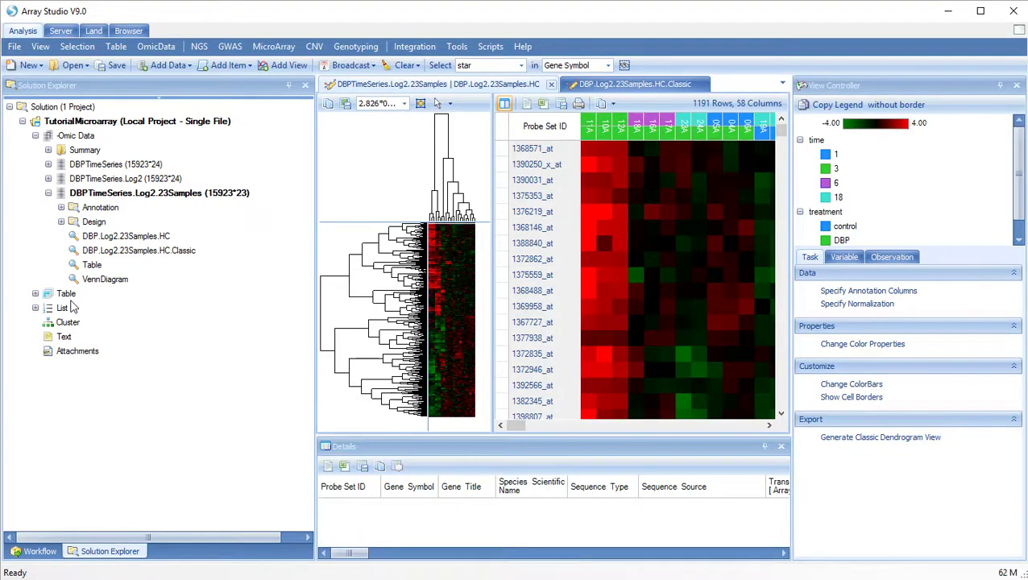
left_click(36, 308)
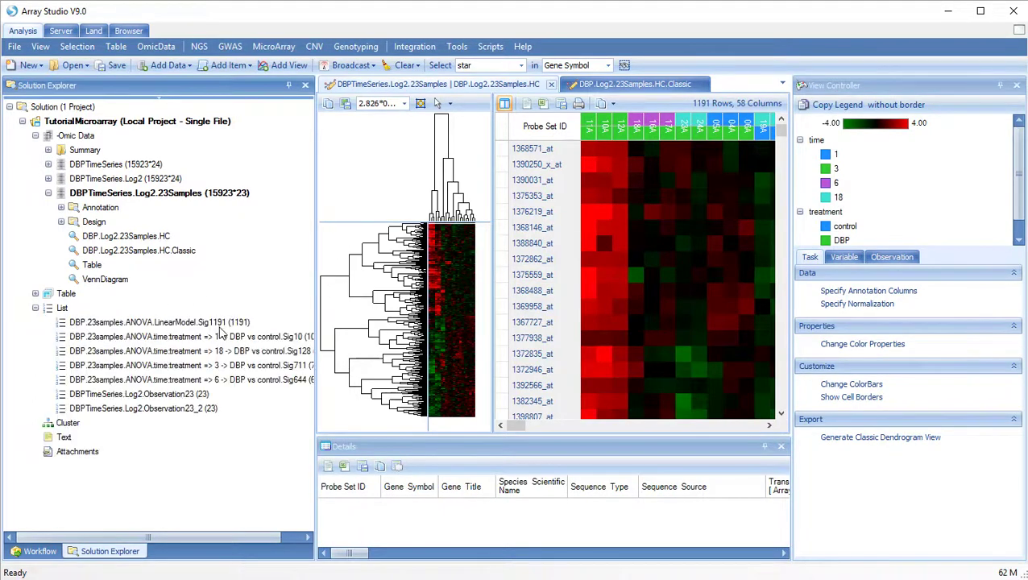
double_click(213, 340)
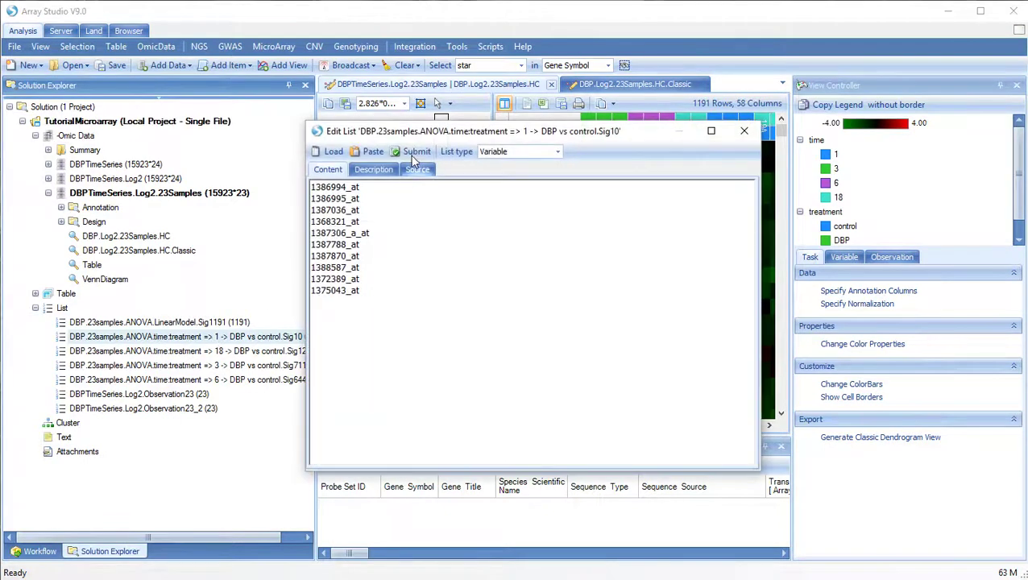
left_click_drag(418, 145, 563, 187)
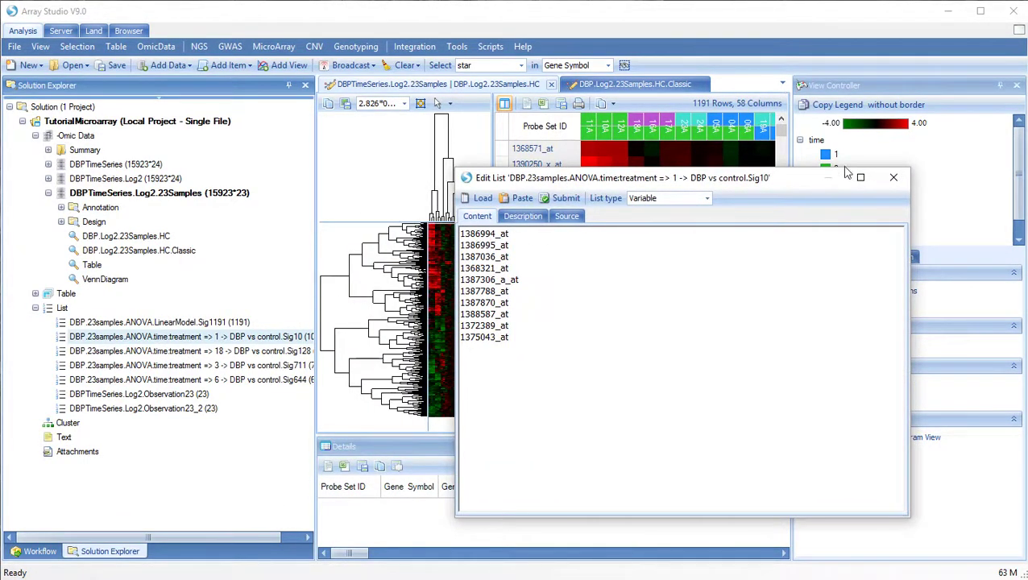
left_click(893, 177)
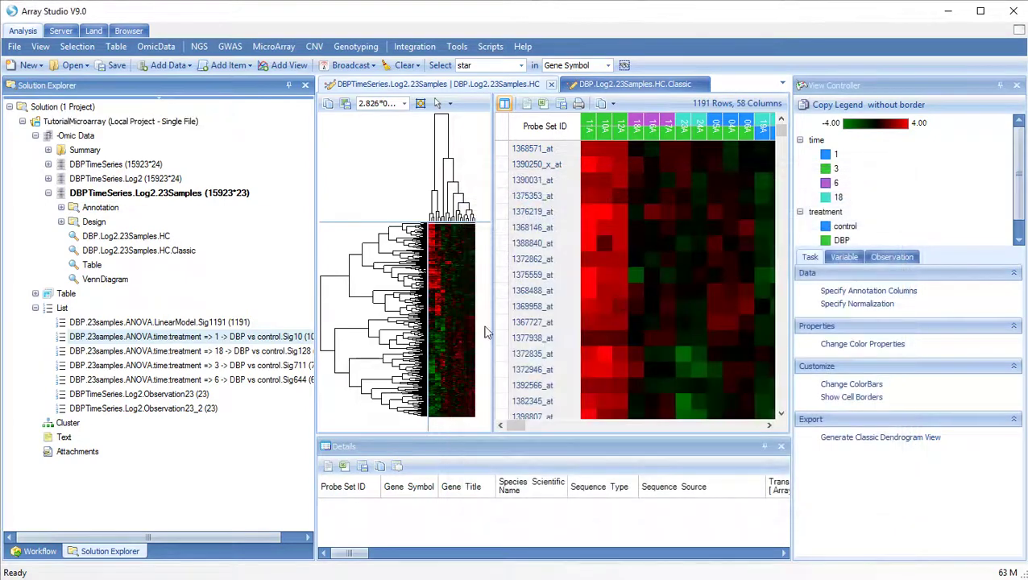
right_click(229, 342)
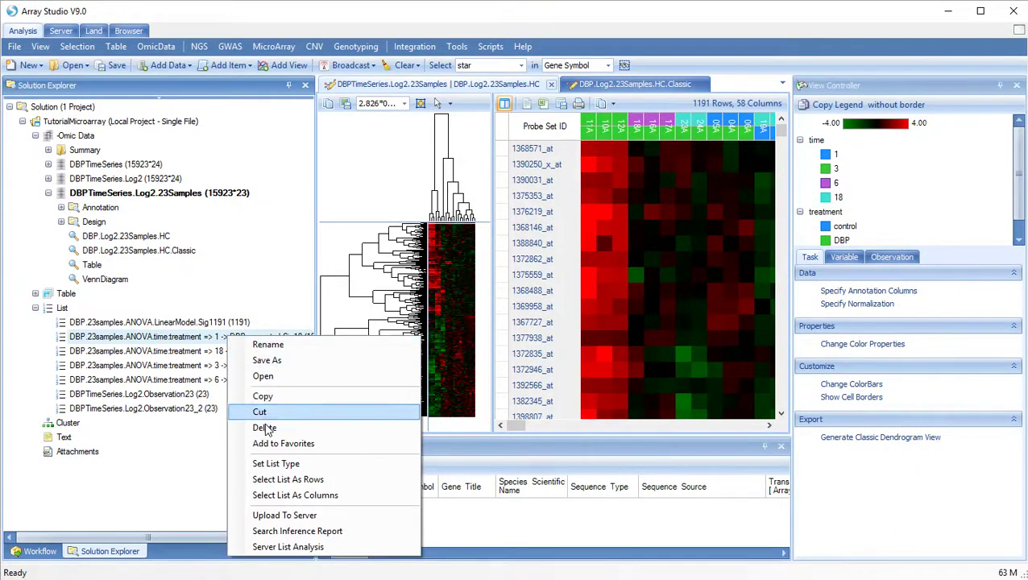
left_click(277, 480)
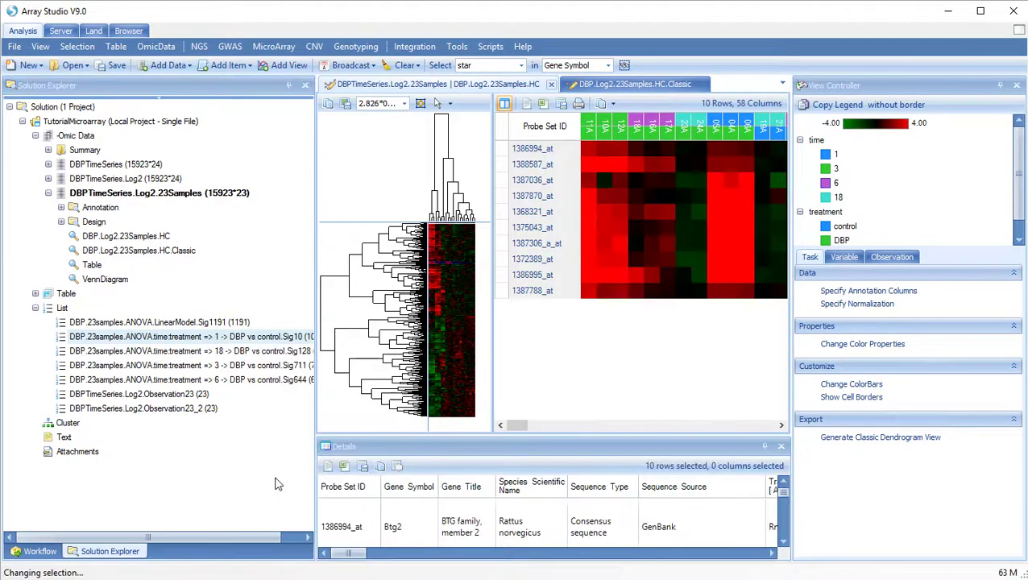